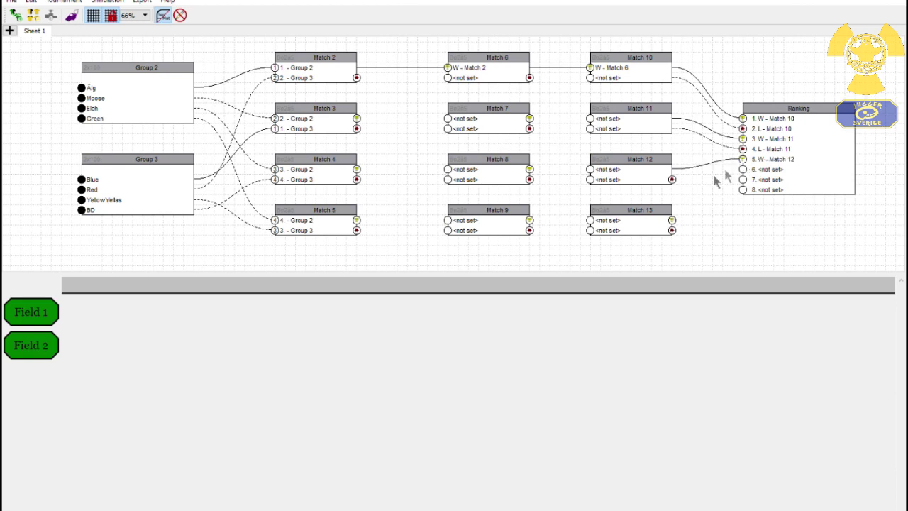
{"action": "mouse_move", "coordinate": [670, 184]}
{"action": "left_mouse_down"}
{"action": "mouse_move", "coordinate": [730, 176]}
{"action": "mouse_move", "coordinate": [683, 176]}
{"action": "left_mouse_up"}
{"action": "left_click_drag", "start_coordinate": [683, 176], "coordinate": [670, 176]}
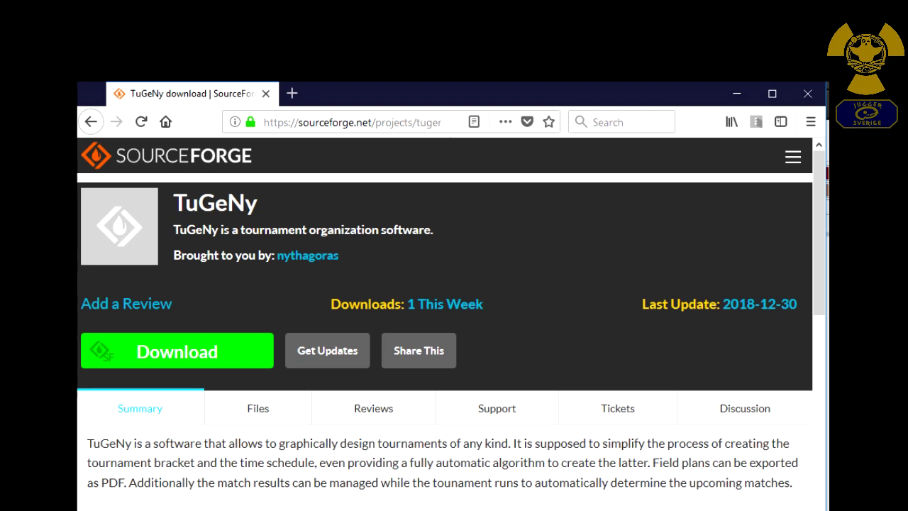
Download TuGeNy from its SourceForge project page.
{"action": "left_click", "coordinate": [179, 347]}
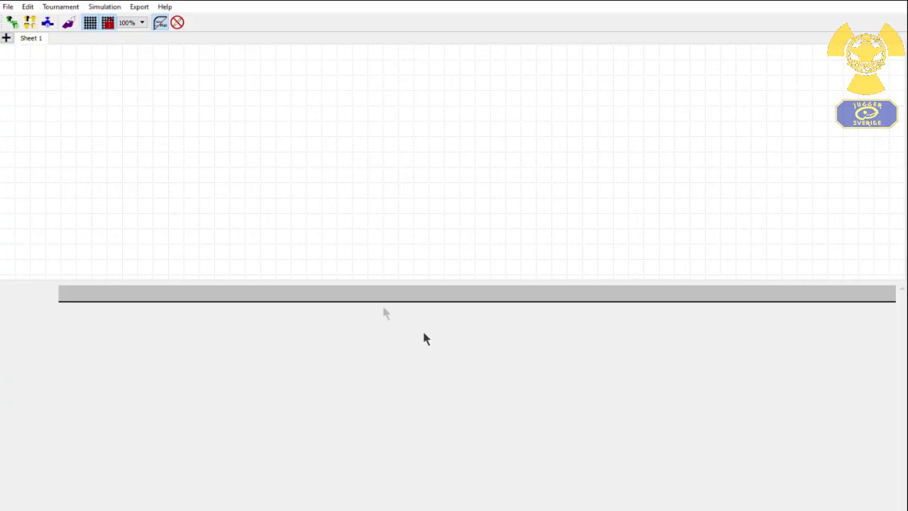
Name the tournament Älgar, set its time to 9:30-17:00, and choose the match type "100 Stones, two times".
{"action": "left_click", "coordinate": [41, 9]}
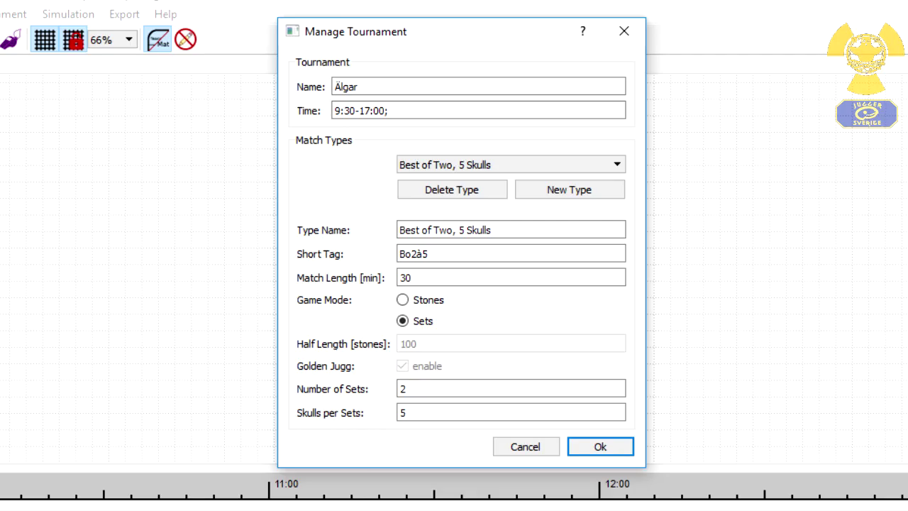
{"action": "left_click", "coordinate": [511, 165]}
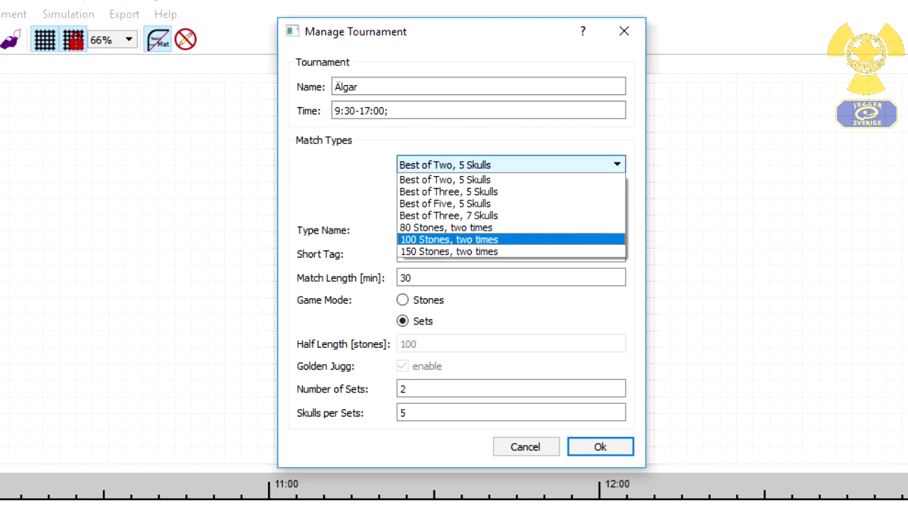
{"action": "left_click", "coordinate": [448, 239]}
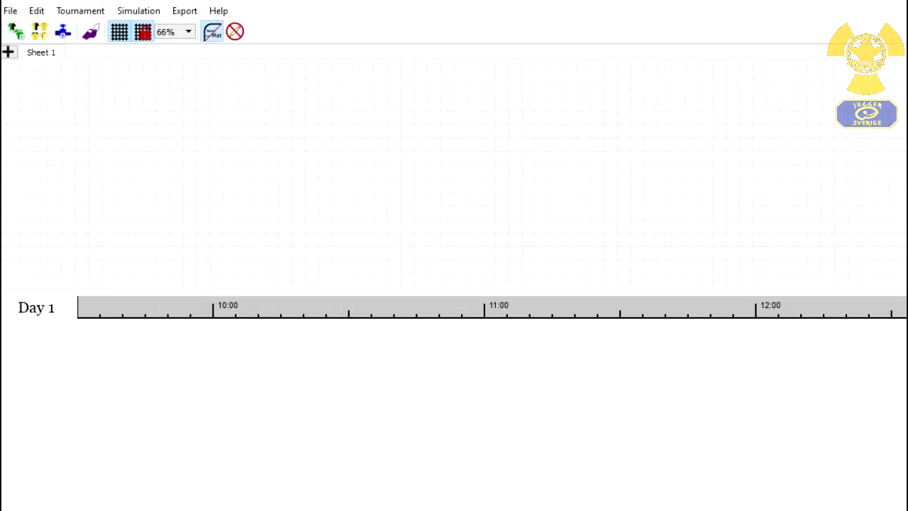
Set up 8 teams: Älg, Moose, Elch, Green, Blue, Red, YellowYellas and Blackies Delights, with the short name BD for the last.
{"action": "left_click", "coordinate": [80, 11]}
{"action": "left_click", "coordinate": [132, 52]}
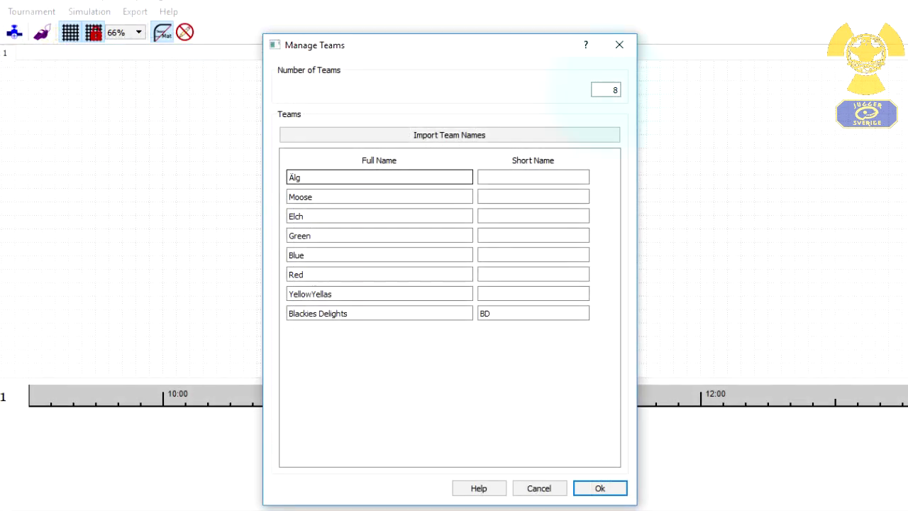
{"action": "left_click", "coordinate": [607, 91]}
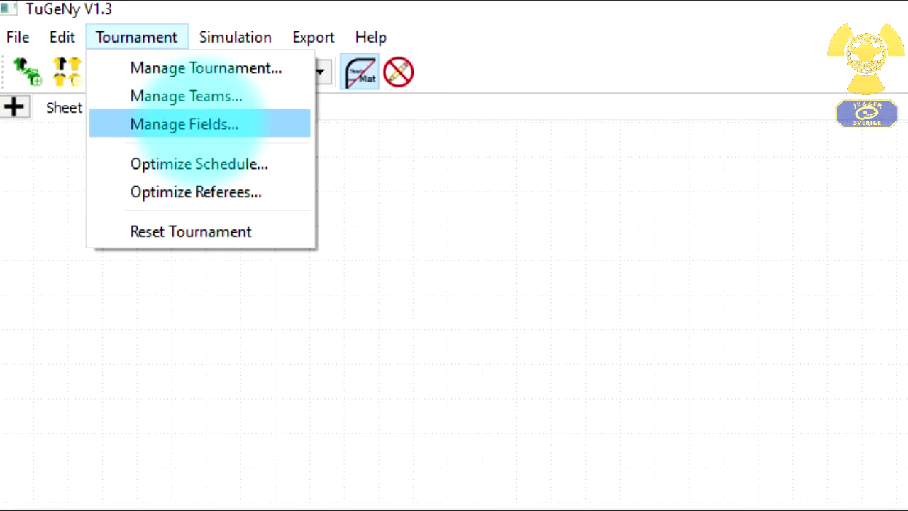
Add two playing fields, Field 1 and Field 2, to the tournament.
{"action": "left_click", "coordinate": [142, 66]}
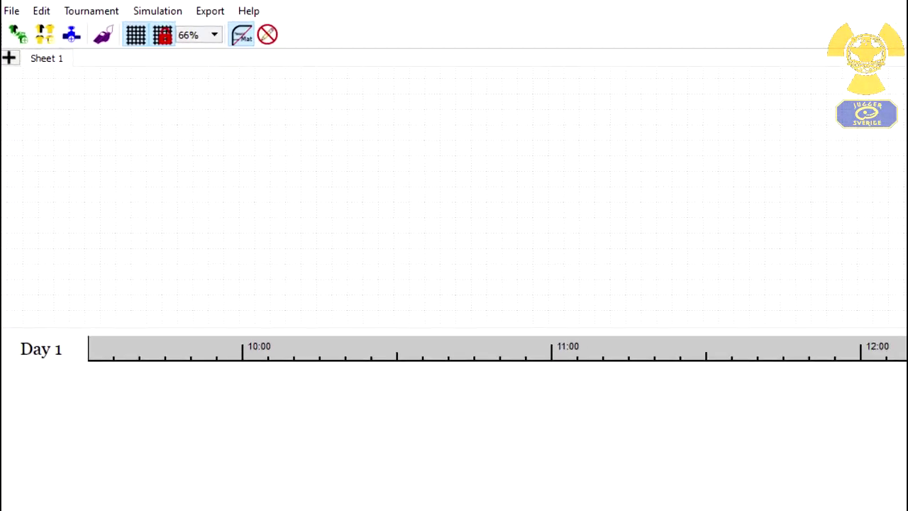
{"action": "left_click", "coordinate": [136, 107]}
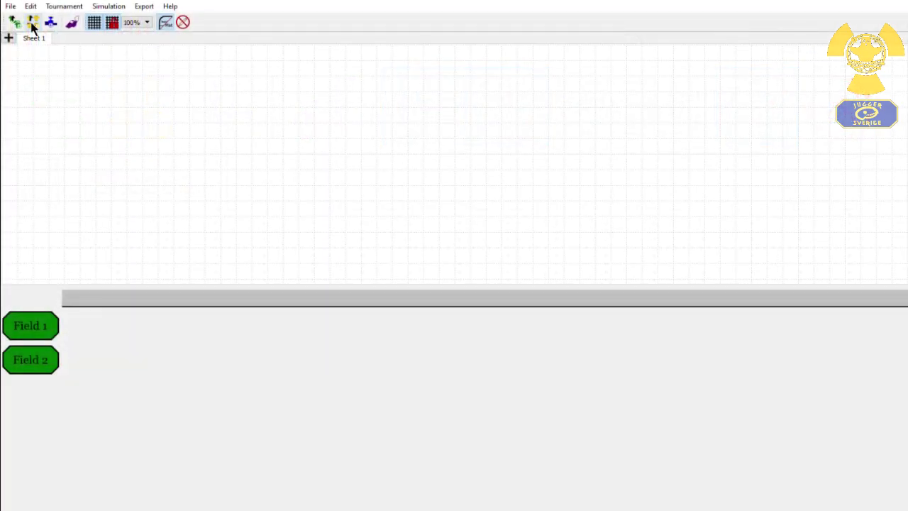
Place two groups one above the other on the sheet and fill the upper one with Älg, Moose, Elch and Green.
{"action": "left_click", "coordinate": [32, 27]}
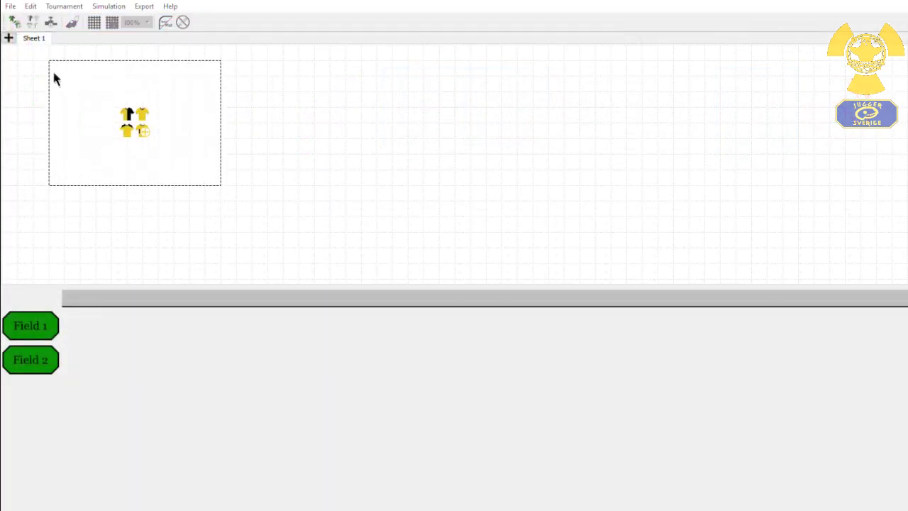
{"action": "left_click", "coordinate": [55, 74]}
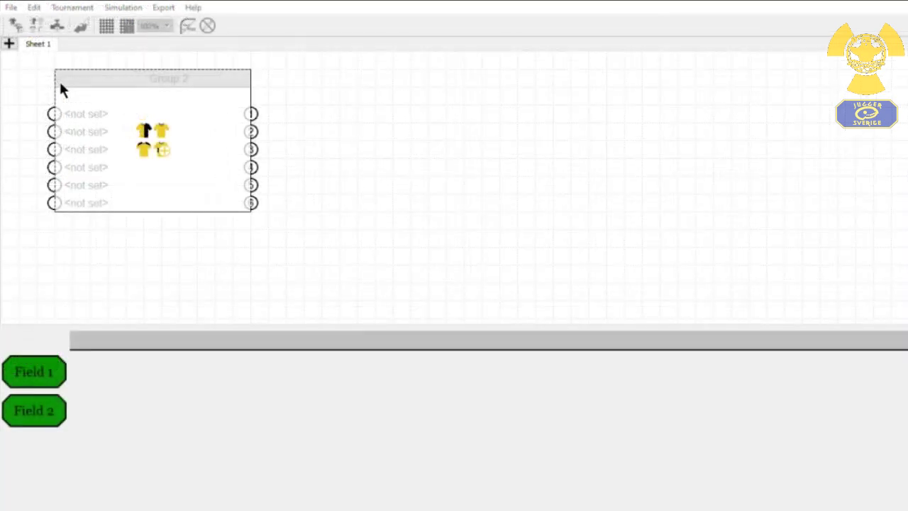
{"action": "left_click", "coordinate": [60, 88]}
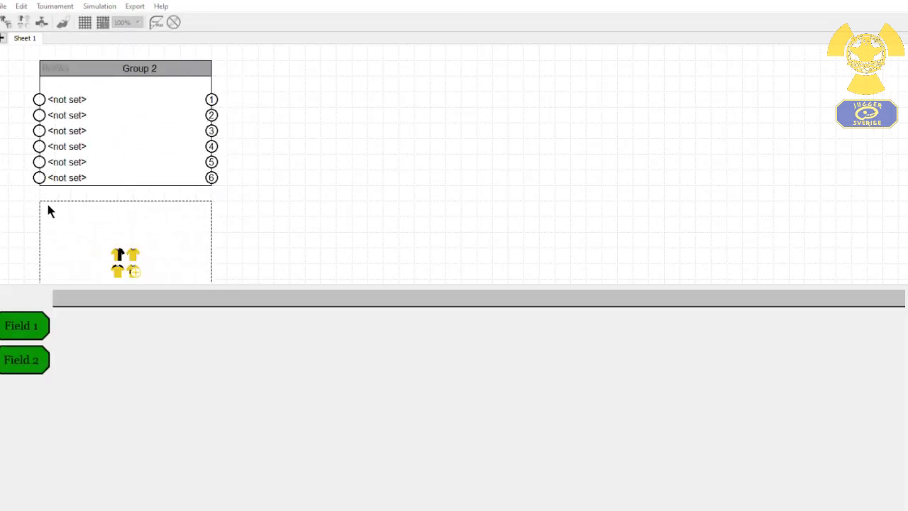
{"action": "left_click", "coordinate": [48, 205]}
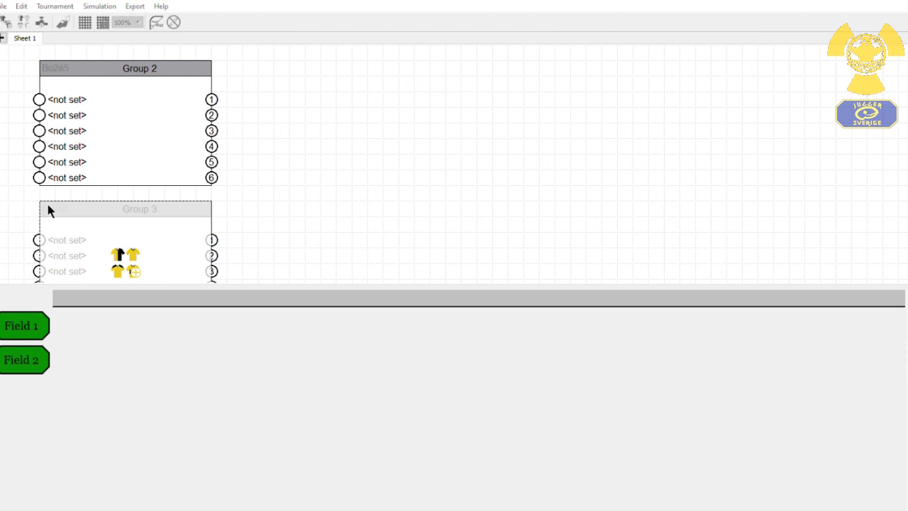
{"action": "left_click", "coordinate": [80, 82]}
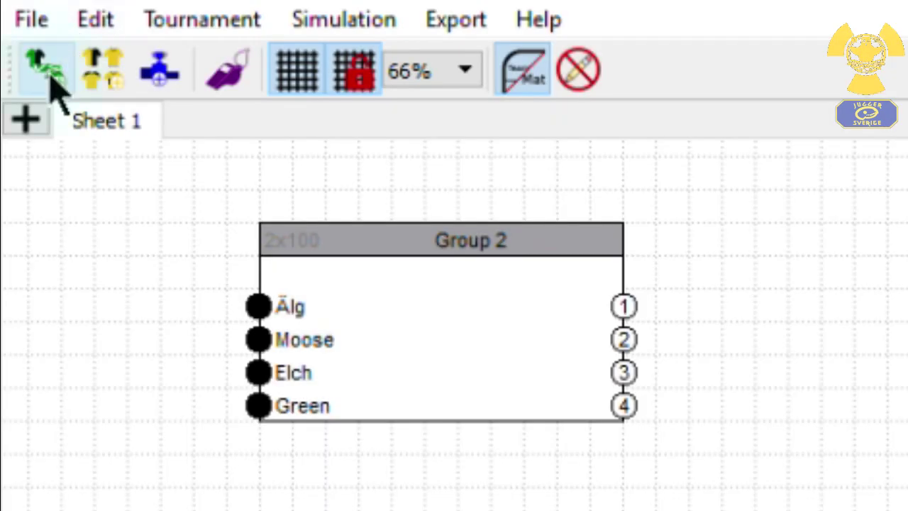
Place four matches in a column beside the groups and fill the lower group with Blue, Red, YellowYellas and BD.
{"action": "left_click", "coordinate": [51, 74]}
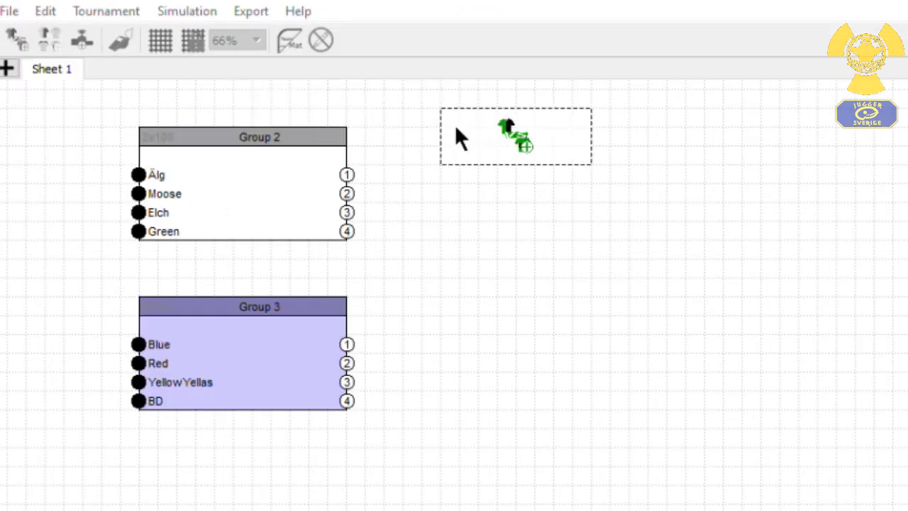
{"action": "left_click", "coordinate": [500, 125]}
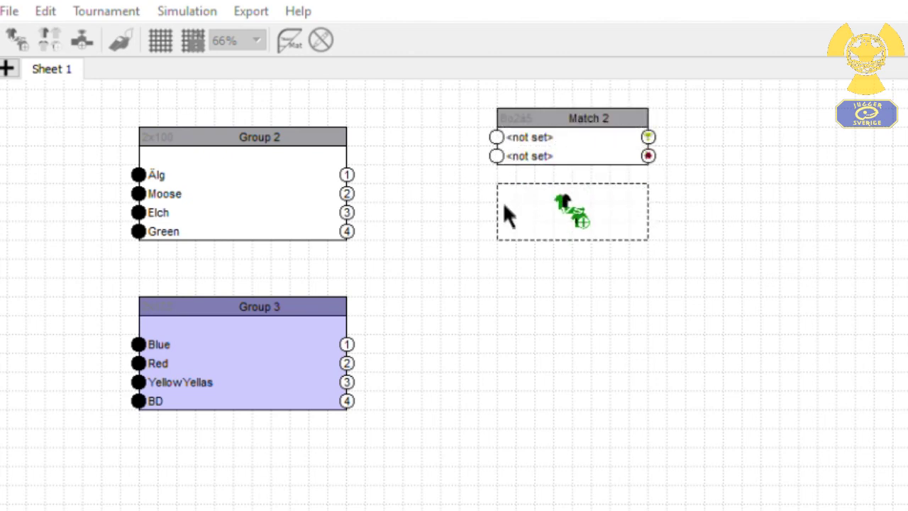
{"action": "left_click", "coordinate": [502, 220]}
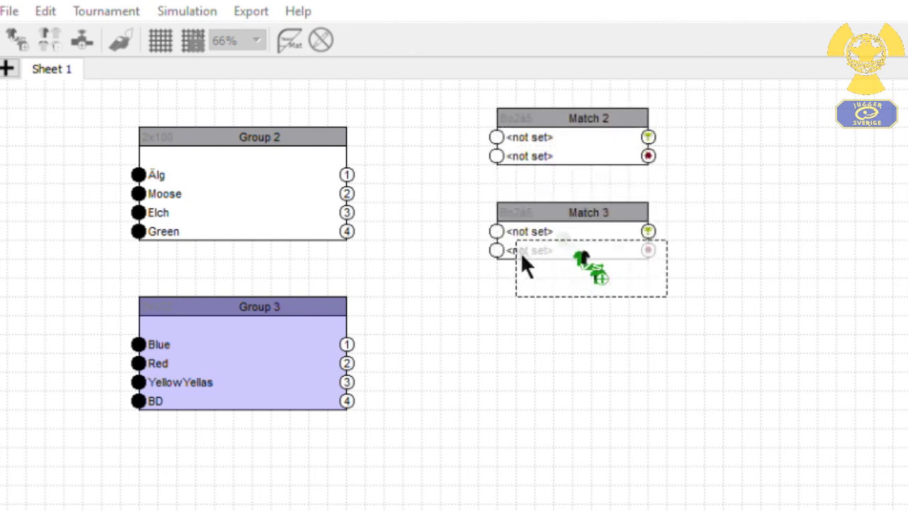
{"action": "left_click", "coordinate": [501, 313]}
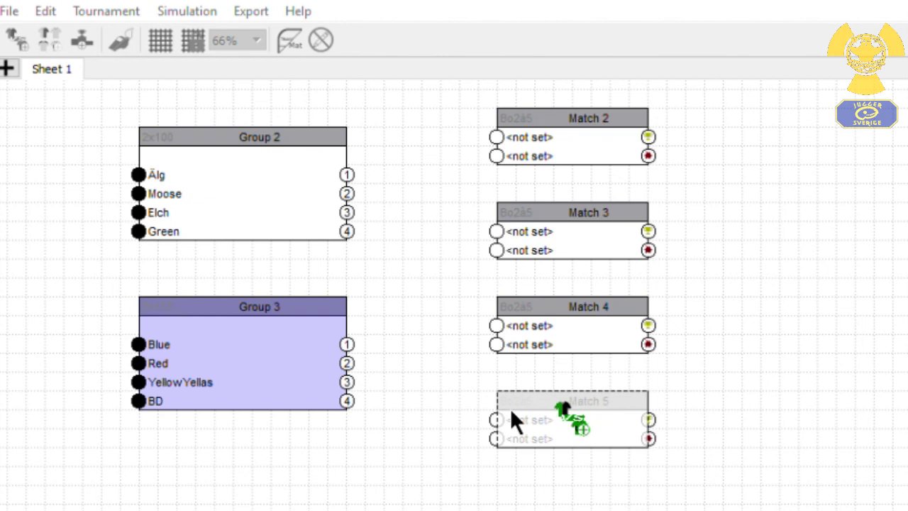
{"action": "left_click", "coordinate": [511, 412]}
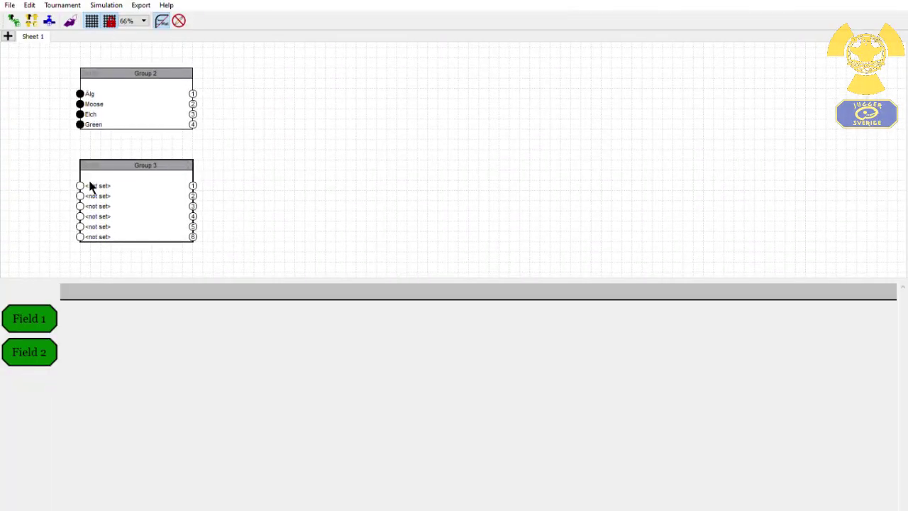
{"action": "double_click", "coordinate": [107, 168]}
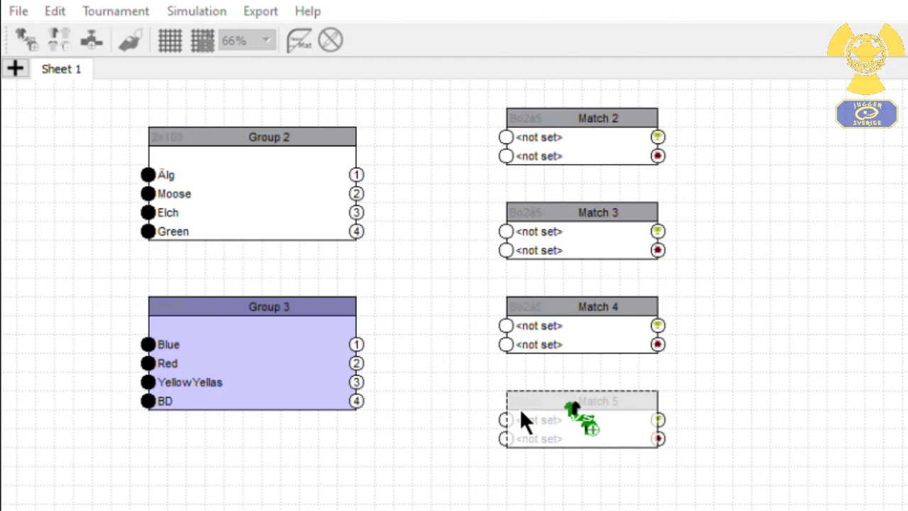
{"action": "left_click", "coordinate": [521, 415]}
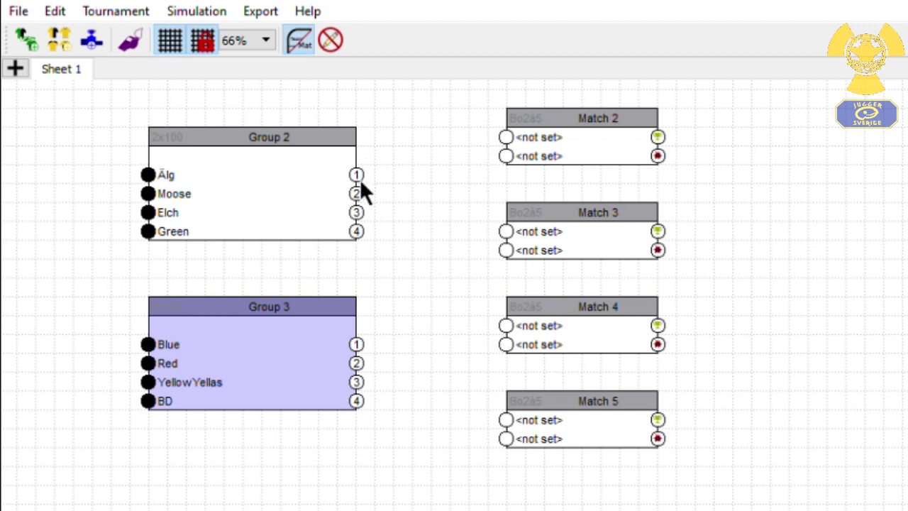
Link first of Group 2 and second of Group 3 to Match 2, and second of Group 2 and first of Group 3 to Match 3.
{"action": "left_click_drag", "start_coordinate": [357, 174], "coordinate": [507, 142]}
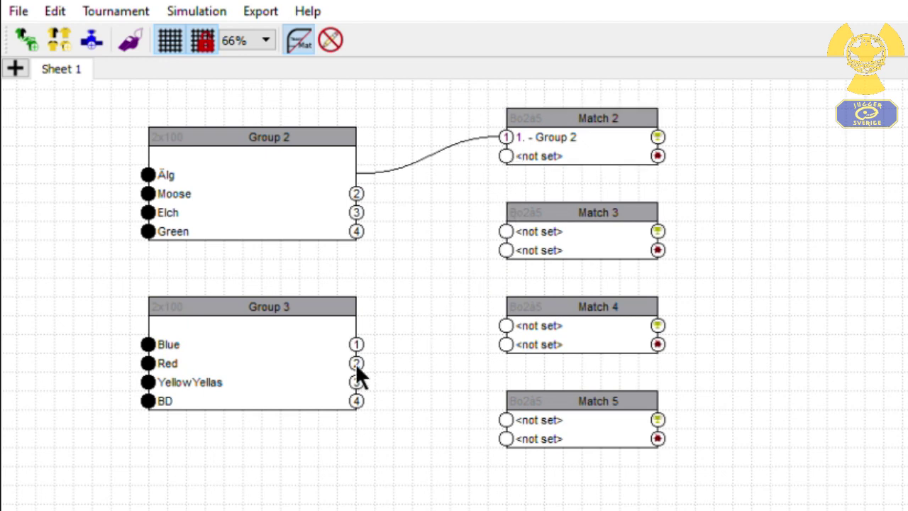
{"action": "left_click_drag", "start_coordinate": [356, 363], "coordinate": [507, 161]}
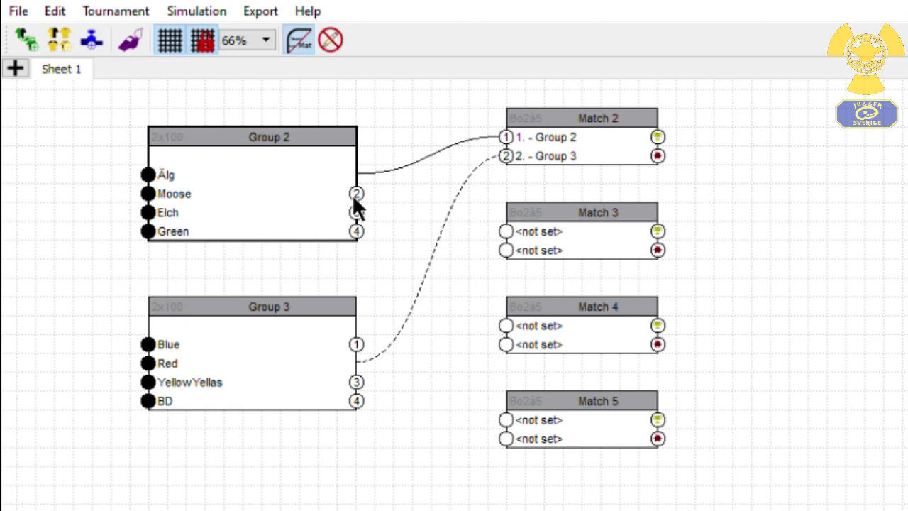
{"action": "left_click_drag", "start_coordinate": [356, 197], "coordinate": [508, 237]}
{"action": "left_click_drag", "start_coordinate": [356, 349], "coordinate": [465, 288]}
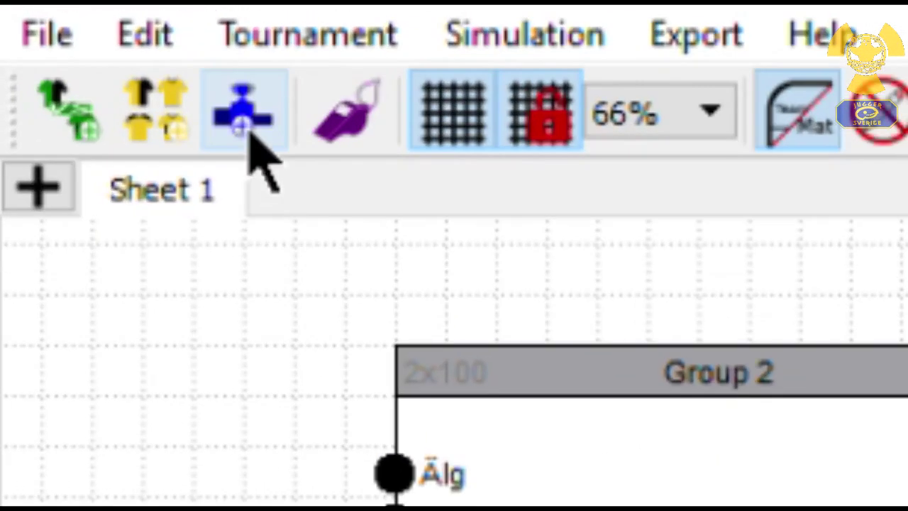
Place a ranking beside the last match column and link Match 10 and Match 11 to ranks 1 to 4 and Match 12's winner to rank 5.
{"action": "left_click", "coordinate": [248, 132]}
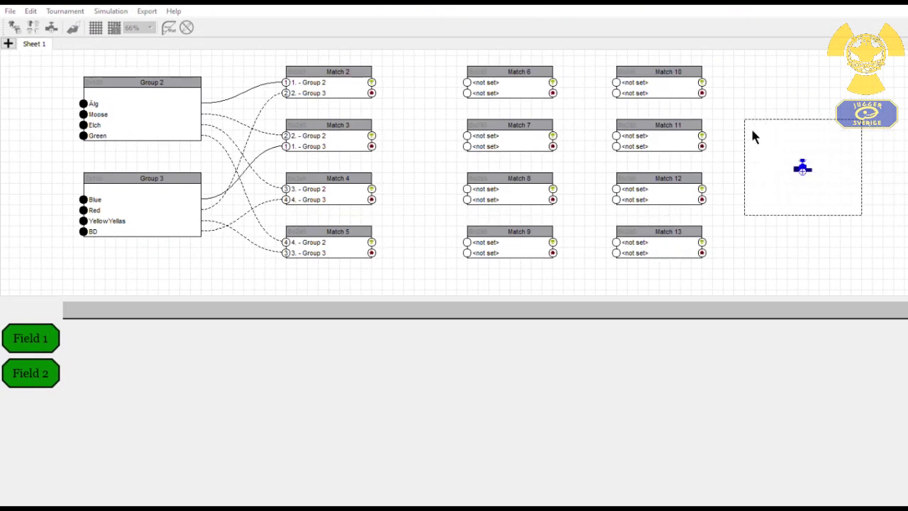
{"action": "left_click", "coordinate": [778, 130]}
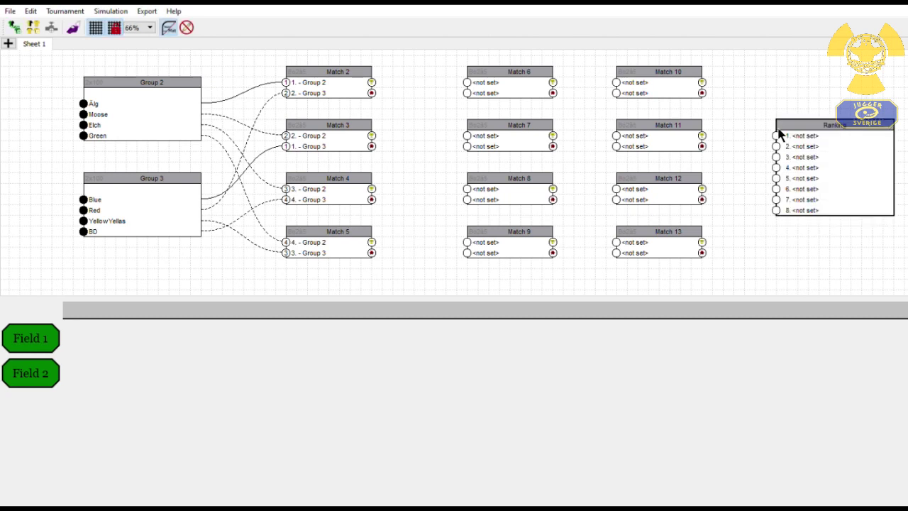
{"action": "mouse_move", "coordinate": [673, 75]}
{"action": "left_mouse_down"}
{"action": "mouse_move", "coordinate": [709, 122]}
{"action": "mouse_move", "coordinate": [744, 125]}
{"action": "mouse_move", "coordinate": [743, 136]}
{"action": "left_mouse_up"}
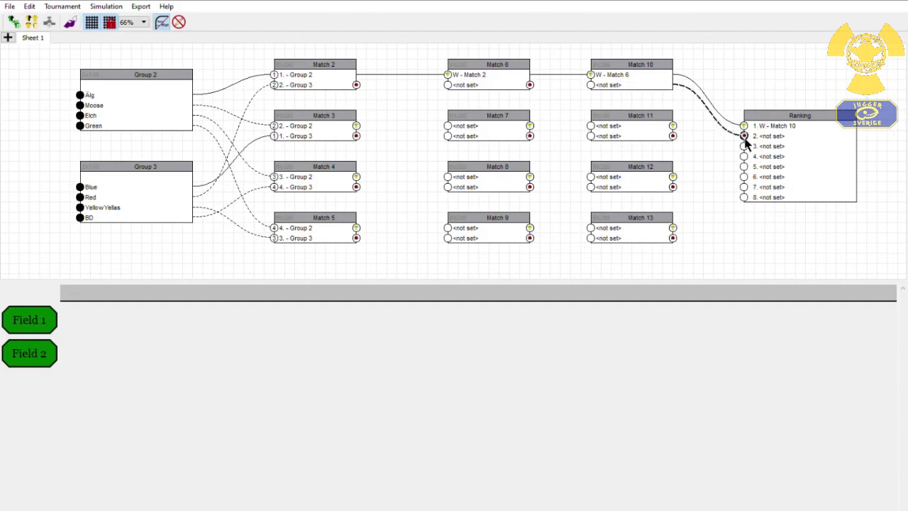
{"action": "mouse_move", "coordinate": [672, 136]}
{"action": "left_mouse_down"}
{"action": "mouse_move", "coordinate": [720, 152]}
{"action": "mouse_move", "coordinate": [744, 146]}
{"action": "mouse_move", "coordinate": [743, 178]}
{"action": "mouse_move", "coordinate": [713, 177]}
{"action": "mouse_move", "coordinate": [683, 130]}
{"action": "mouse_move", "coordinate": [744, 156]}
{"action": "left_mouse_up"}
{"action": "left_click_drag", "start_coordinate": [672, 177], "coordinate": [743, 166]}
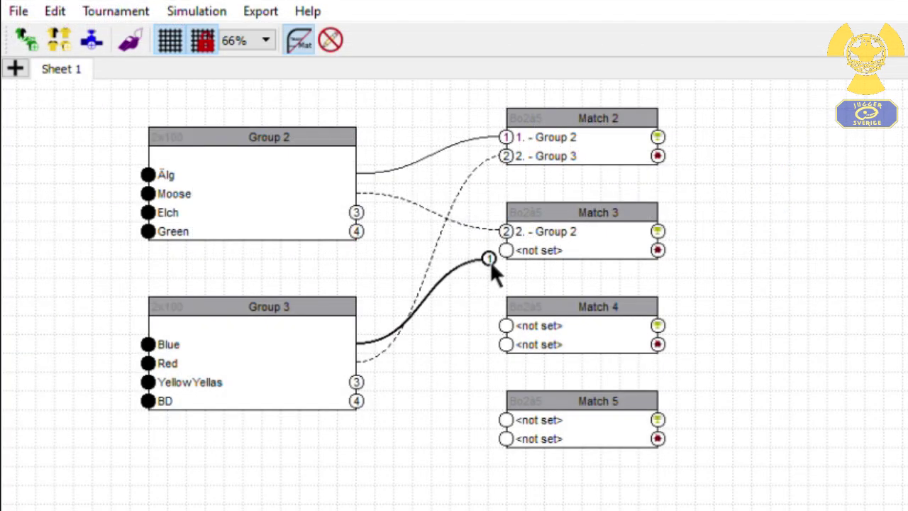
Attach the first-place link of Group 3 to the second slot of Match 3.
{"action": "left_click_drag", "start_coordinate": [491, 261], "coordinate": [507, 254]}
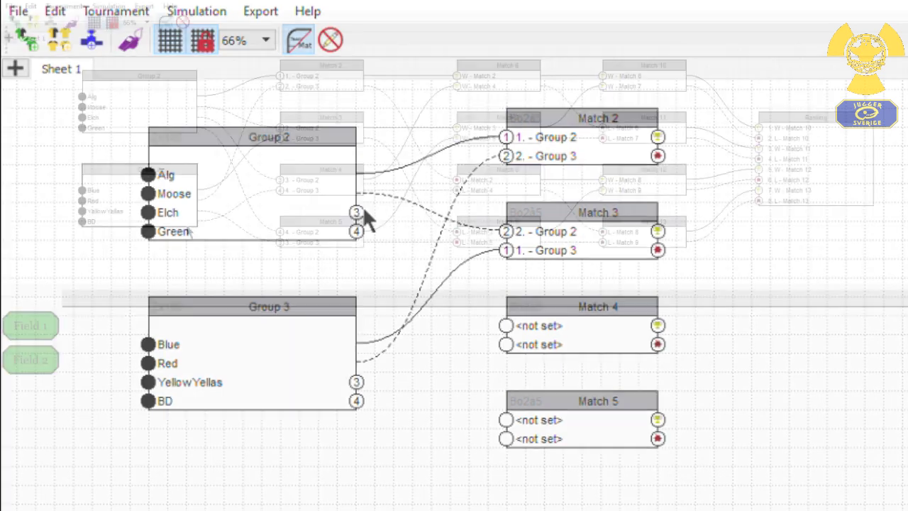
{"action": "left_click", "coordinate": [192, 228]}
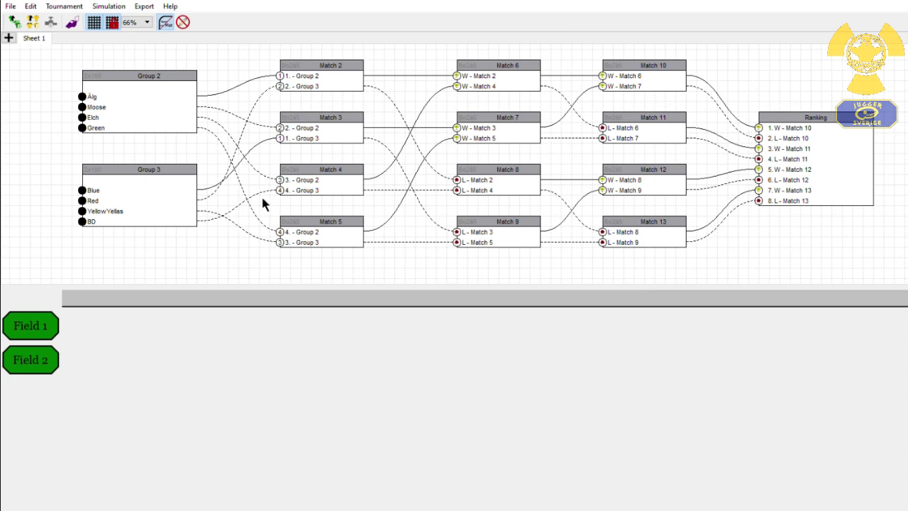
{"action": "left_click", "coordinate": [281, 195]}
{"action": "left_click", "coordinate": [456, 86]}
{"action": "left_click", "coordinate": [604, 82]}
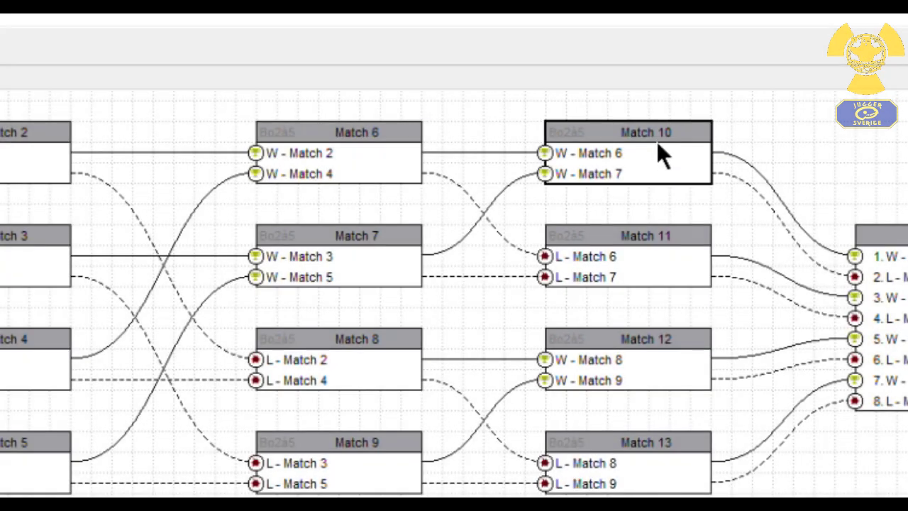
Open Match 10 for editing.
{"action": "double_click", "coordinate": [657, 142]}
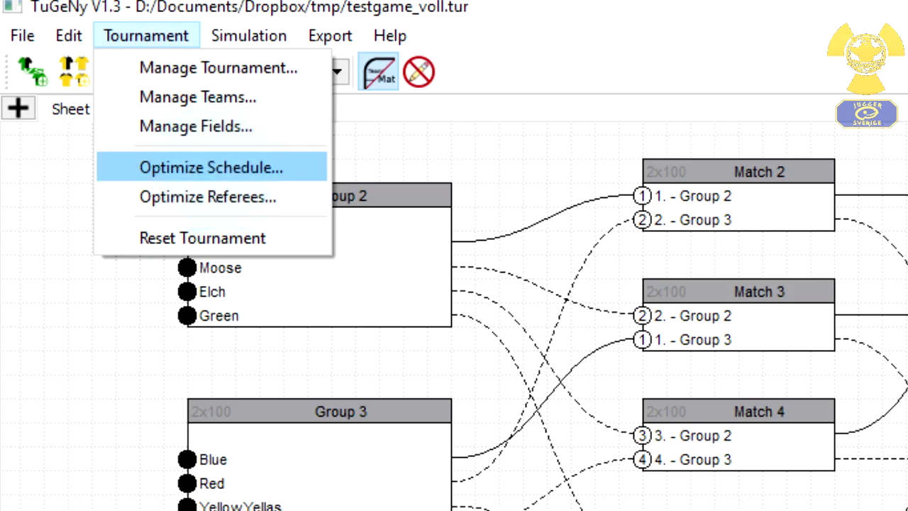
Generate an automatic schedule for the unscheduled matches and optimize it with Simulated Annealing over 5000 improvement steps.
{"action": "left_click", "coordinate": [210, 167]}
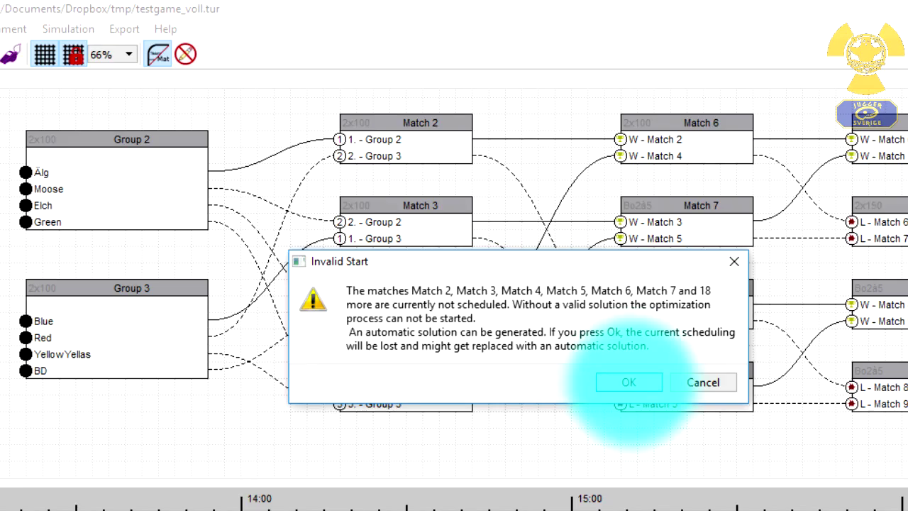
{"action": "left_click", "coordinate": [629, 382]}
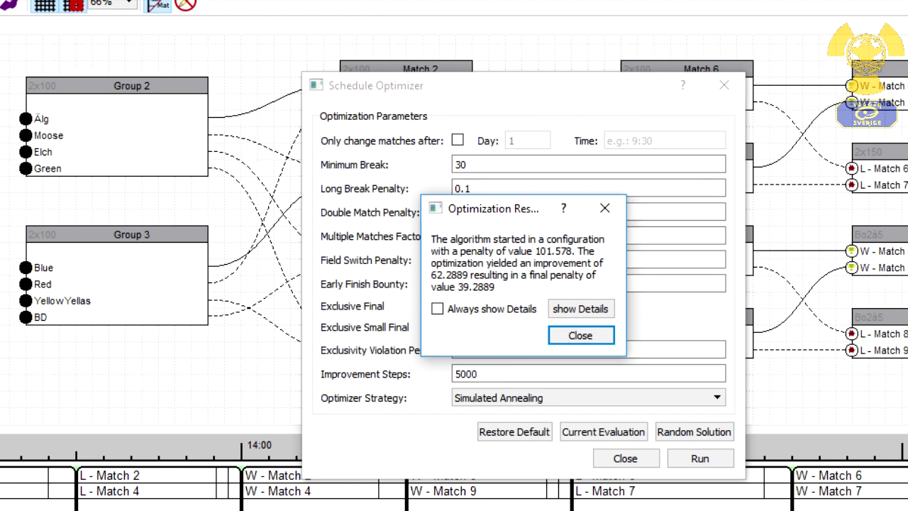
{"action": "left_click", "coordinate": [581, 334]}
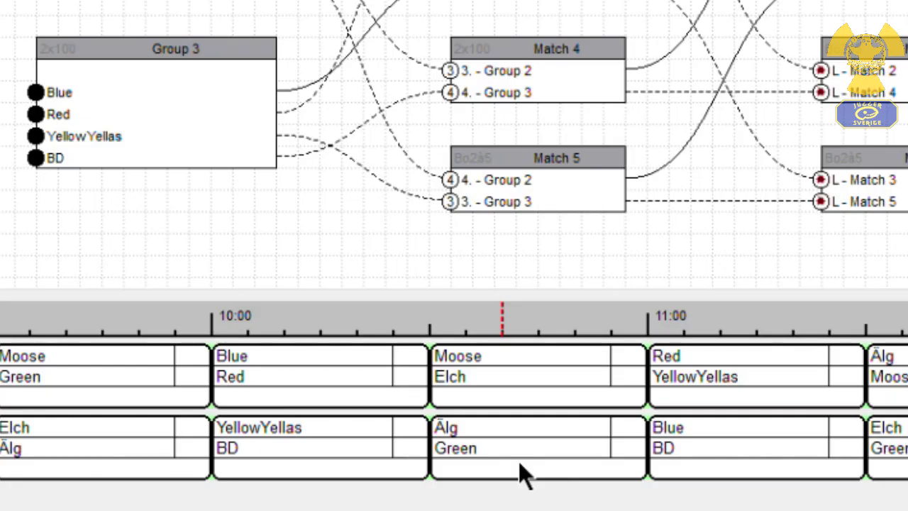
Rearrange the time schedule by moving the Älg–Green match and swapping the Elch–Älg match with the YellowYellas–Blue match.
{"action": "mouse_move", "coordinate": [519, 461]}
{"action": "left_mouse_down"}
{"action": "mouse_move", "coordinate": [471, 458]}
{"action": "mouse_move", "coordinate": [317, 405]}
{"action": "mouse_move", "coordinate": [312, 389]}
{"action": "left_mouse_up"}
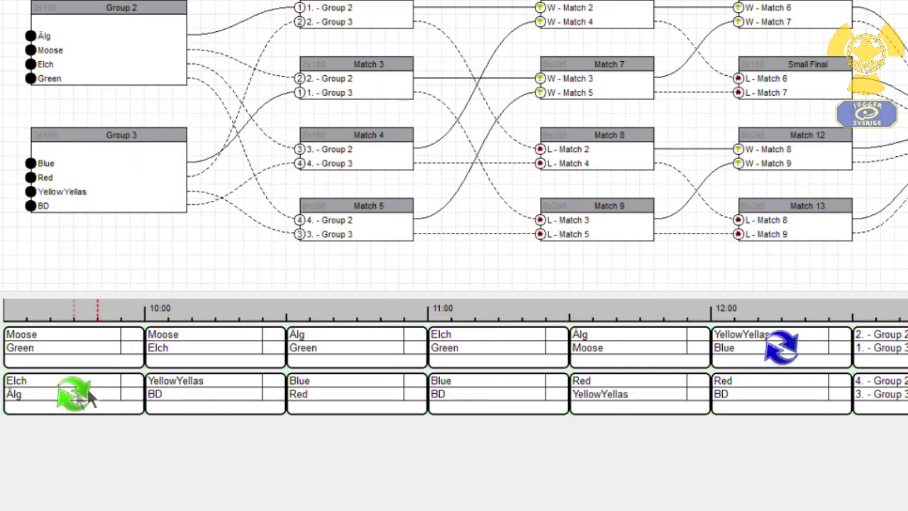
{"action": "left_click", "coordinate": [77, 392]}
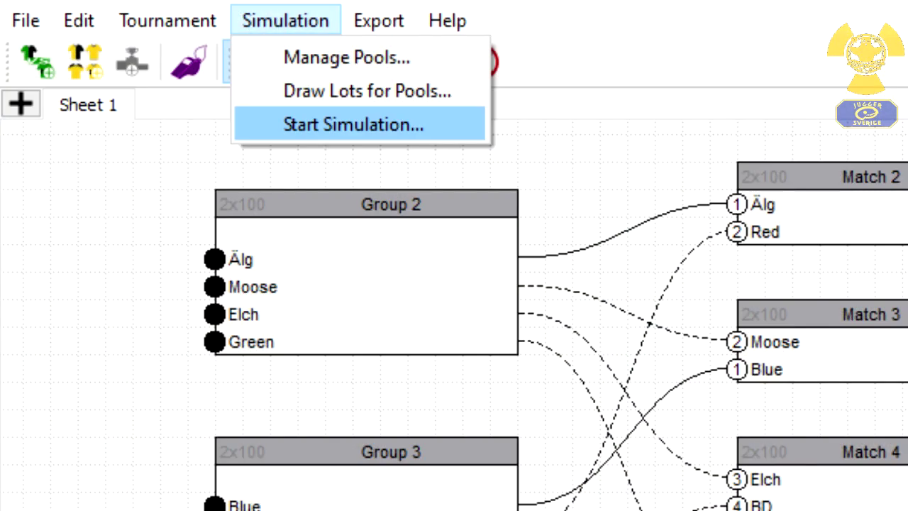
Run a tournament simulation with the number of simulations at 100000.
{"action": "left_click", "coordinate": [301, 126]}
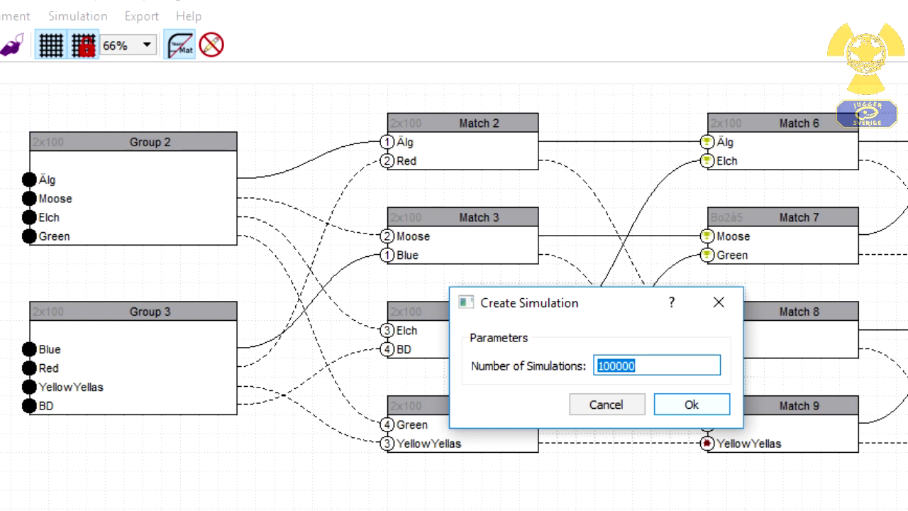
{"action": "left_click", "coordinate": [692, 404]}
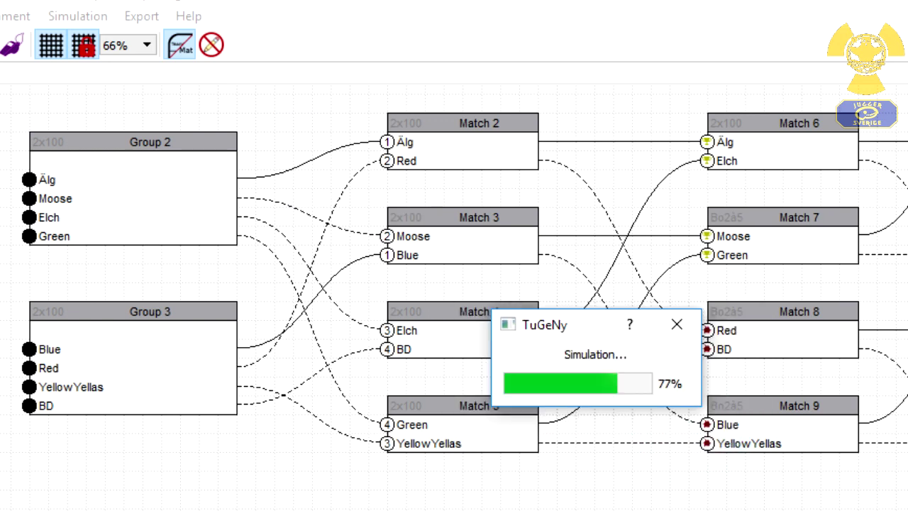
{"action": "left_click", "coordinate": [659, 422]}
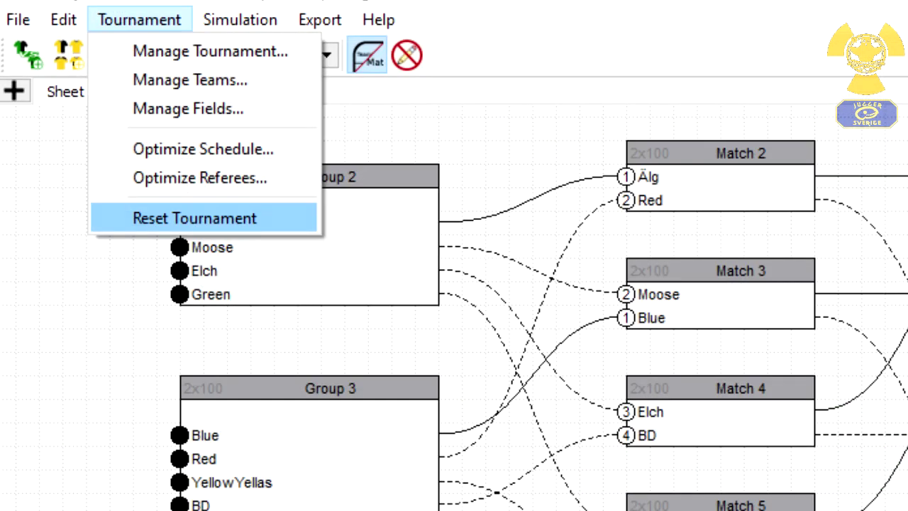
Reset the tournament and enter tournament mode without setting a password.
{"action": "left_click", "coordinate": [196, 219]}
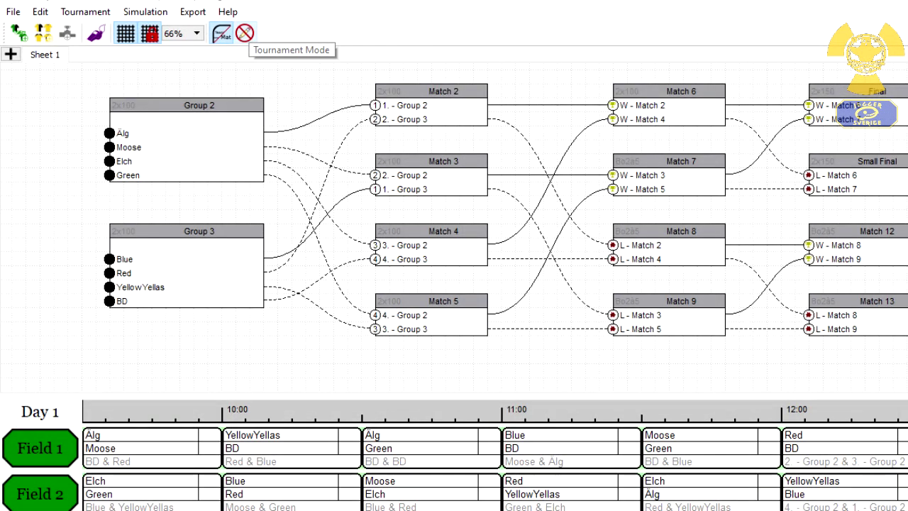
{"action": "left_click", "coordinate": [244, 33]}
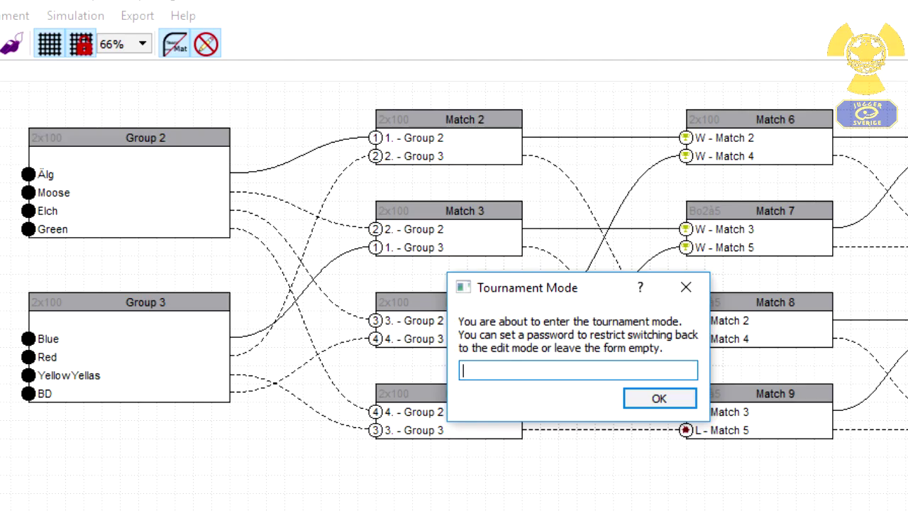
{"action": "left_click", "coordinate": [659, 398]}
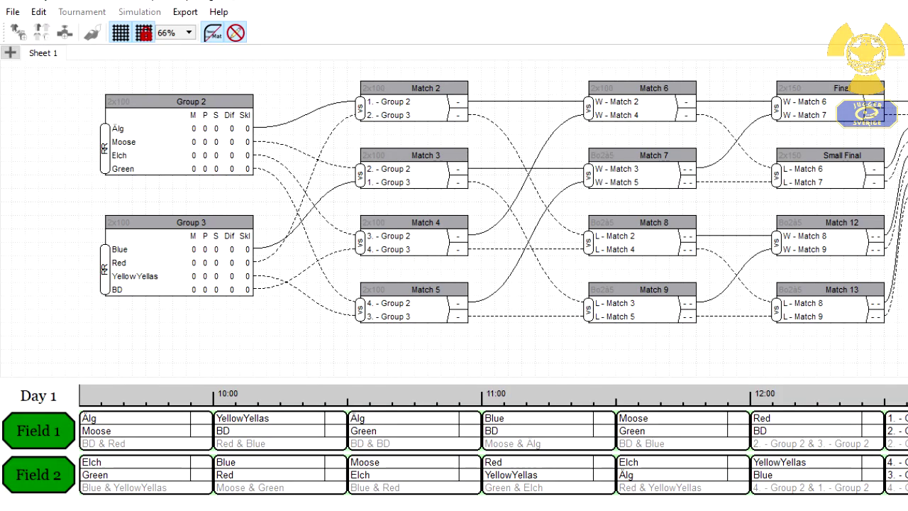